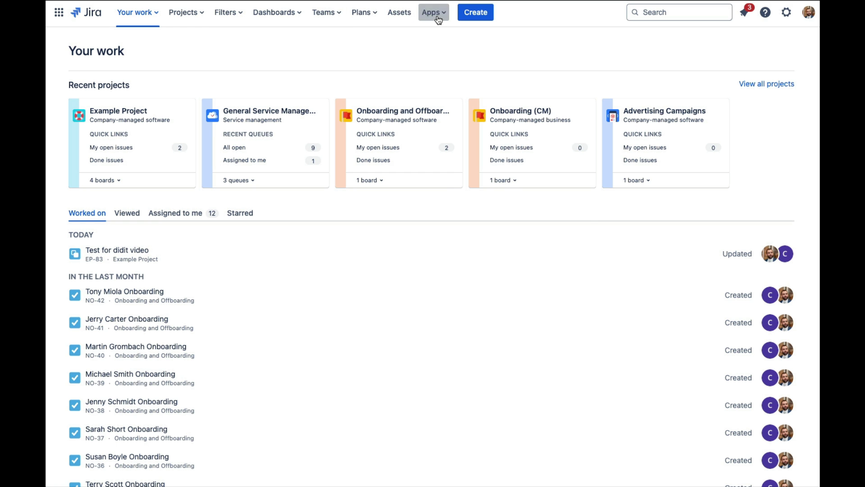
Open Didit - Checklists from the Jira Apps menu to reach its Templates page.
left_click(437, 18)
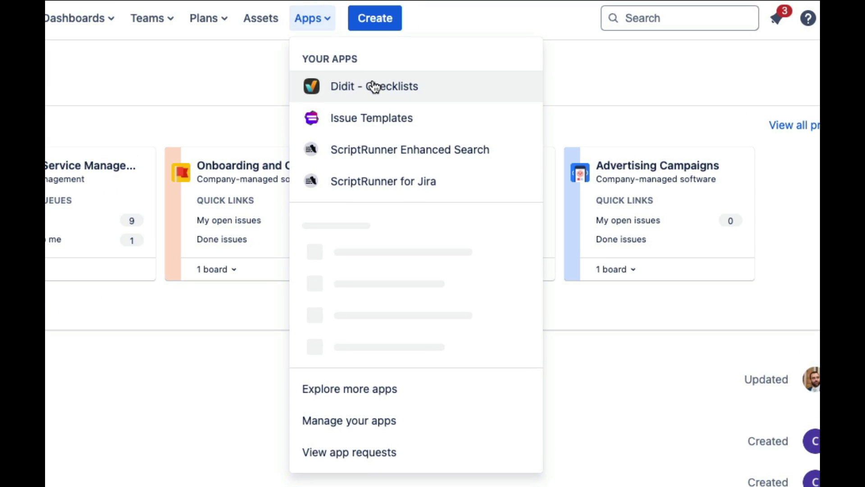
left_click(374, 87)
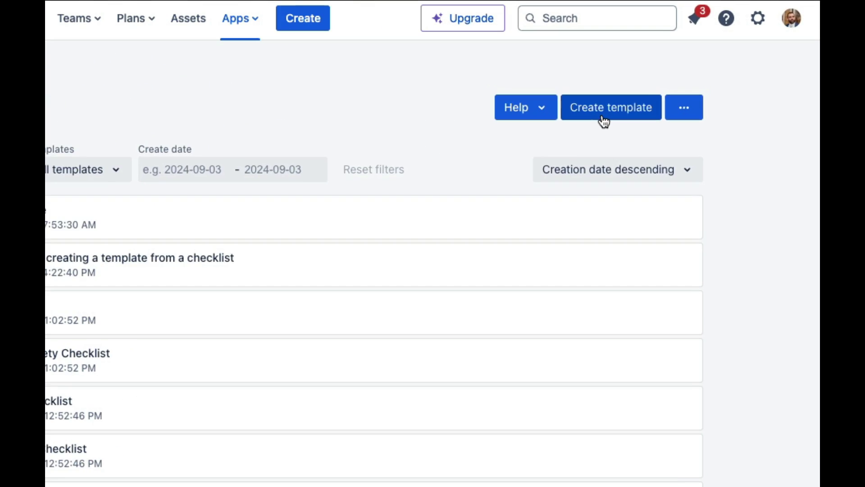
Create 'This is a new template' with nine one-word tasks and go back to Manage templates.
left_click(676, 75)
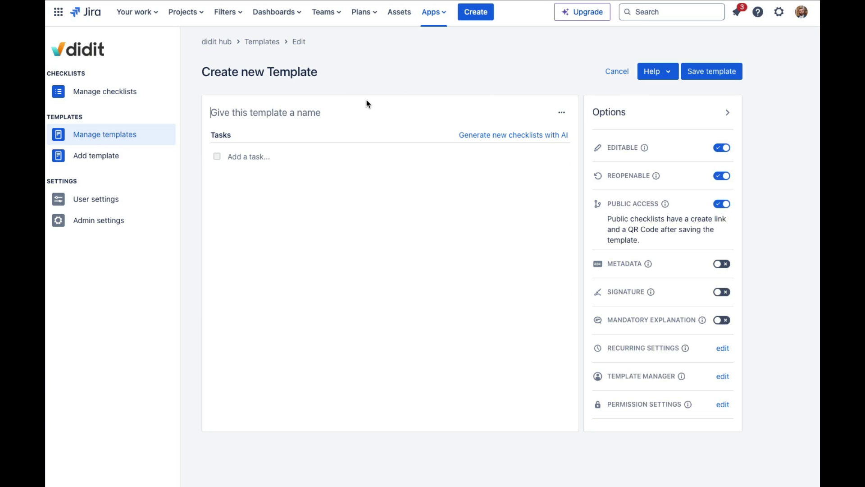
type("This is a ")
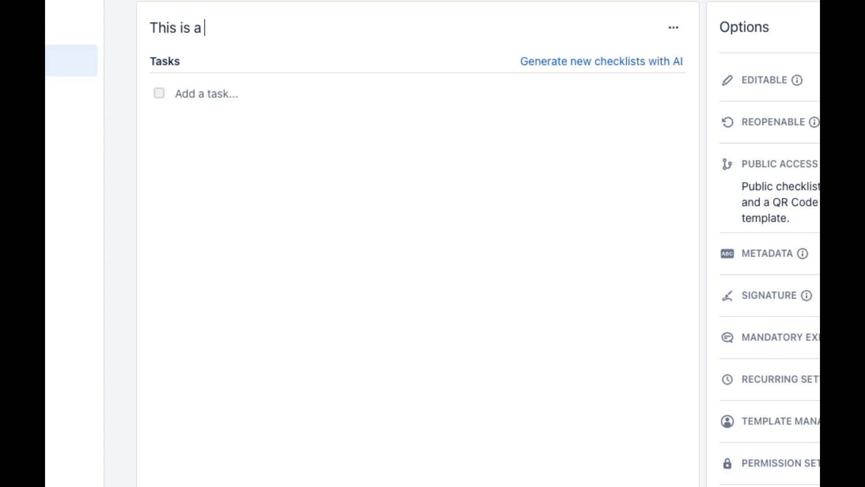
type("new template")
key("Return")
type("here are some tasks for us to work ")
type("on")
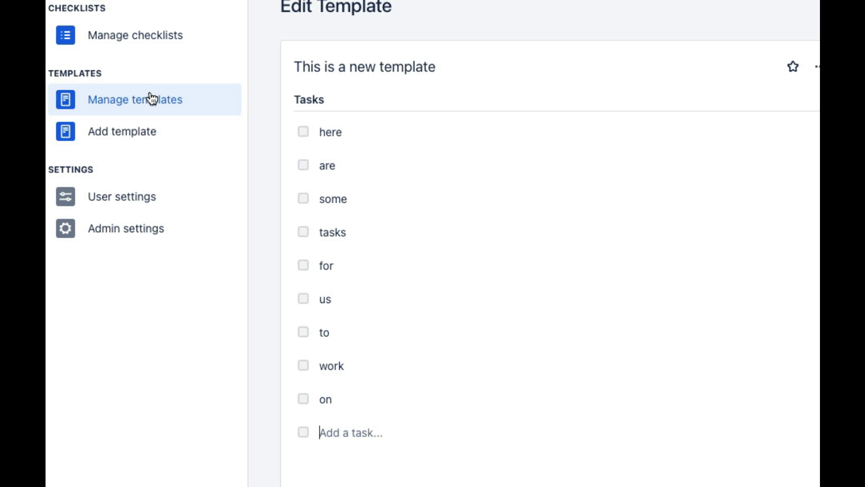
left_click(151, 99)
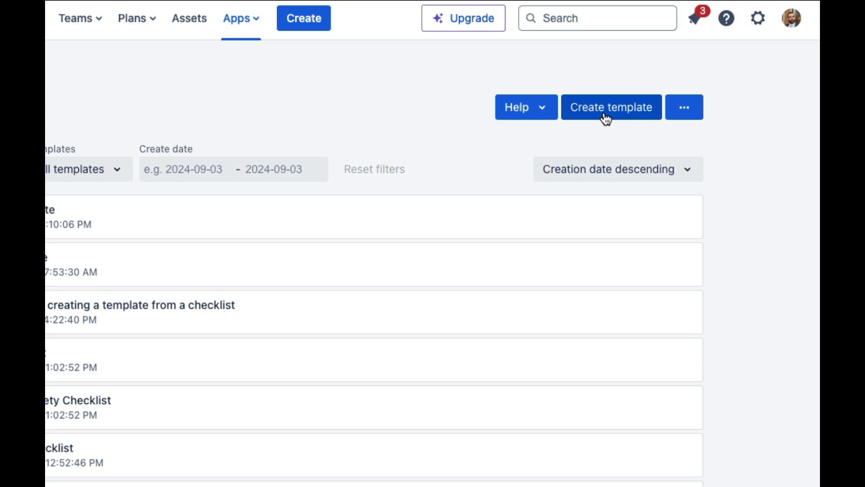
Create 'Copy paste from another document' from five pasted task lines, then return to the templates list.
left_click(606, 111)
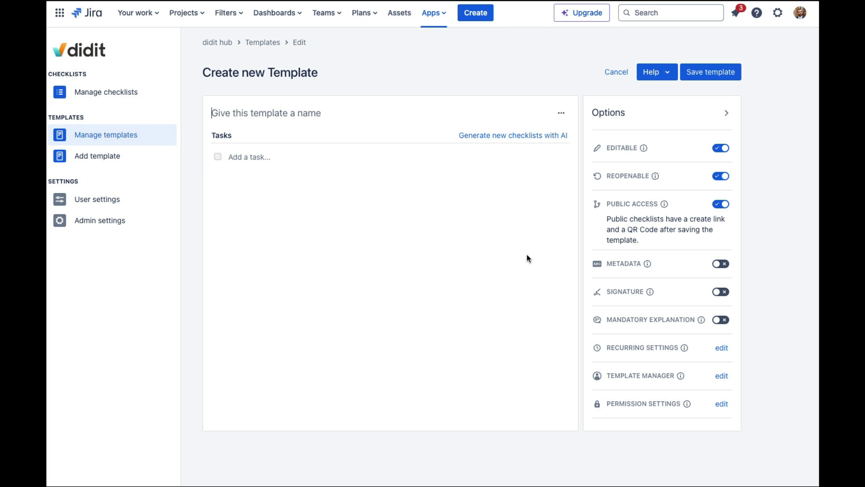
type("Copy paste from another document")
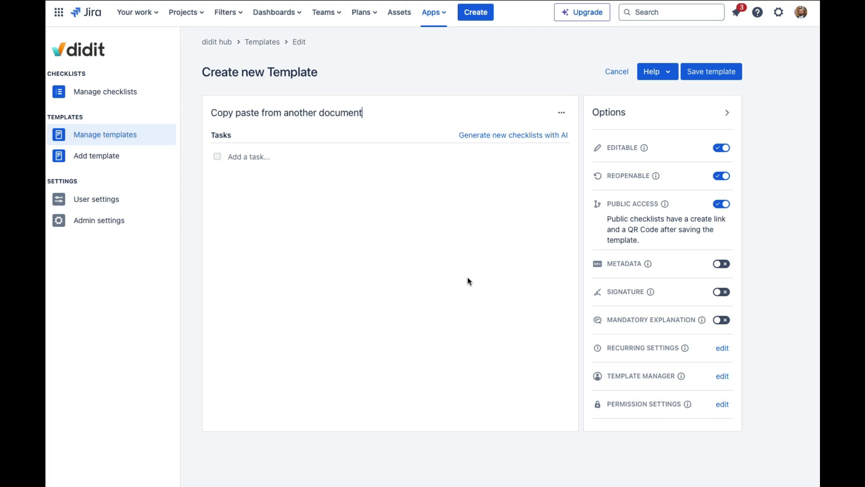
type("This is an example Of some tasks And how you can Copy paste from another document It’s really this easy!")
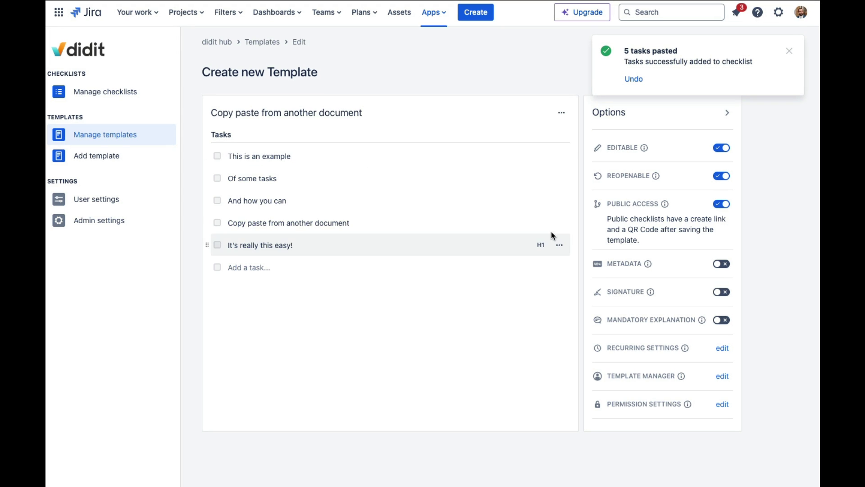
left_click(788, 54)
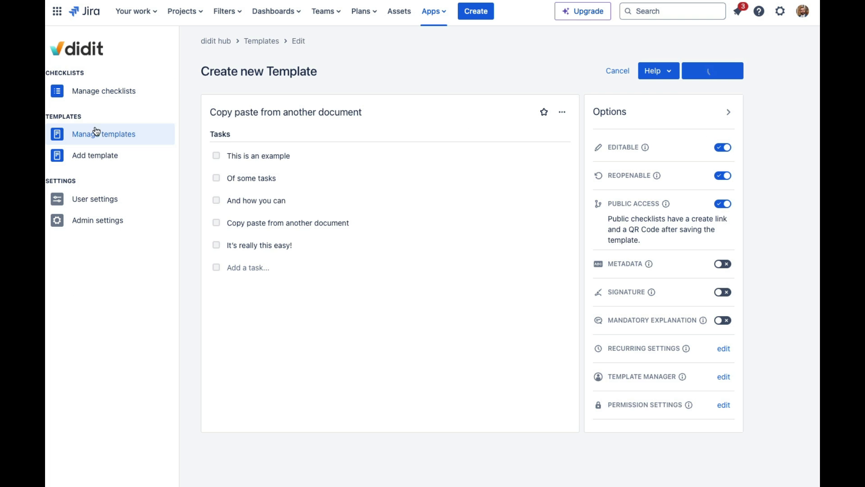
left_click(97, 132)
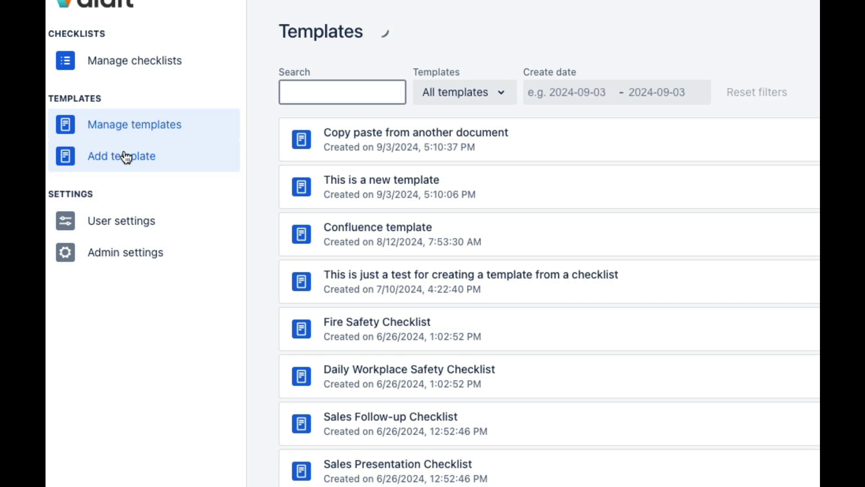
AI-generate 'project management' checklists, excluding Project Monitoring and Controlling, and add them as templates.
left_click(125, 157)
left_click(455, 425)
type("Executi")
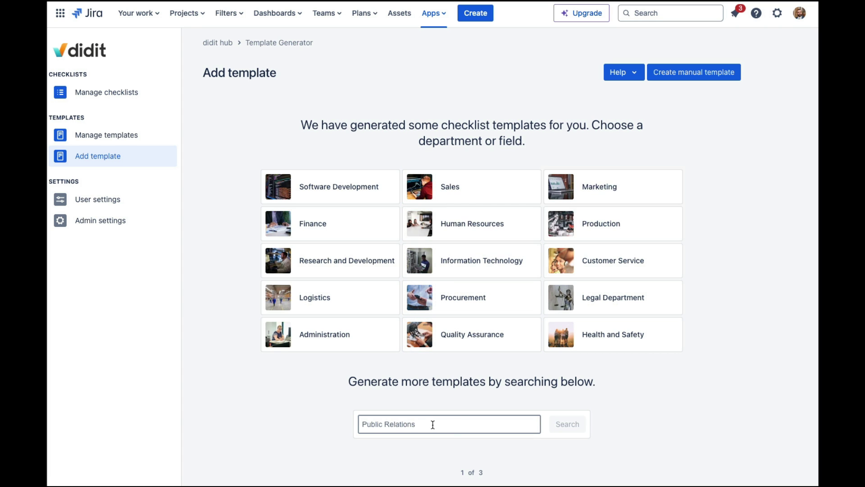
left_click(433, 424)
type("projec")
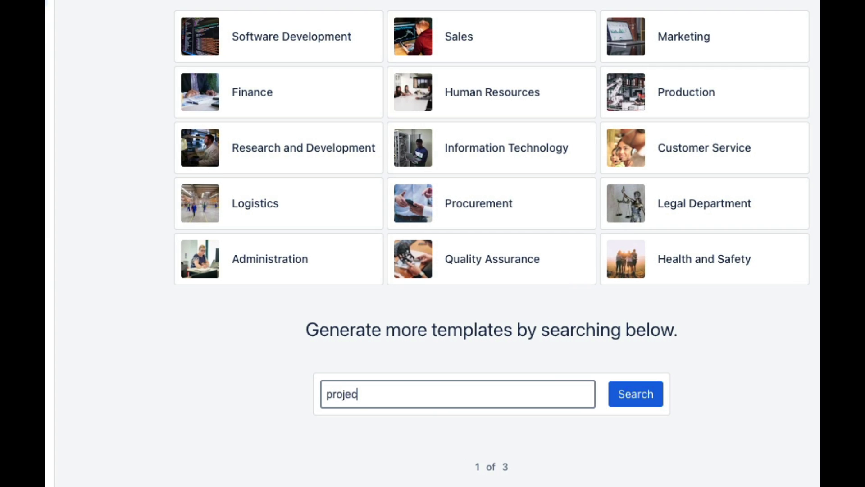
type("ent")
key("Return")
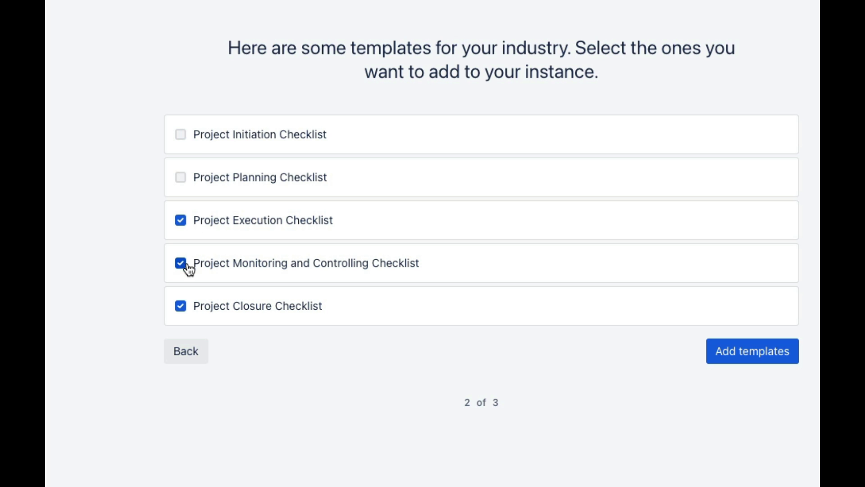
left_click(181, 264)
left_click(519, 223)
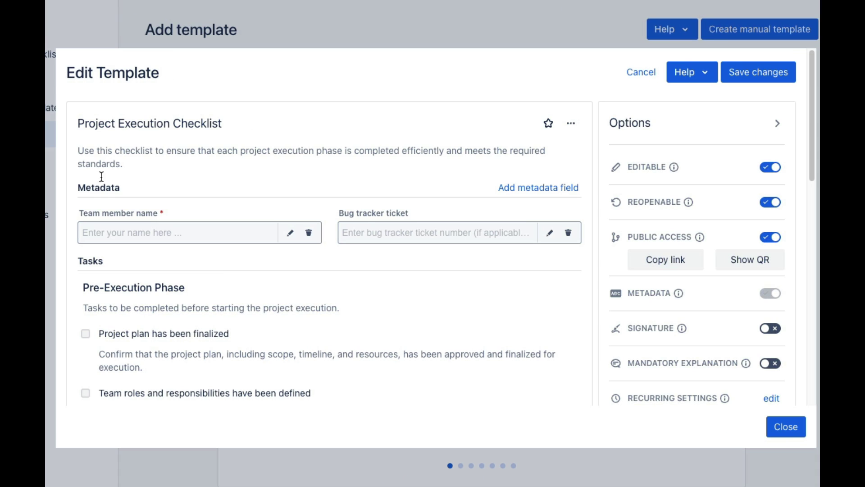
scroll(276, 283, "down", 2)
scroll(276, 281, "down", 3)
scroll(276, 282, "down", 3)
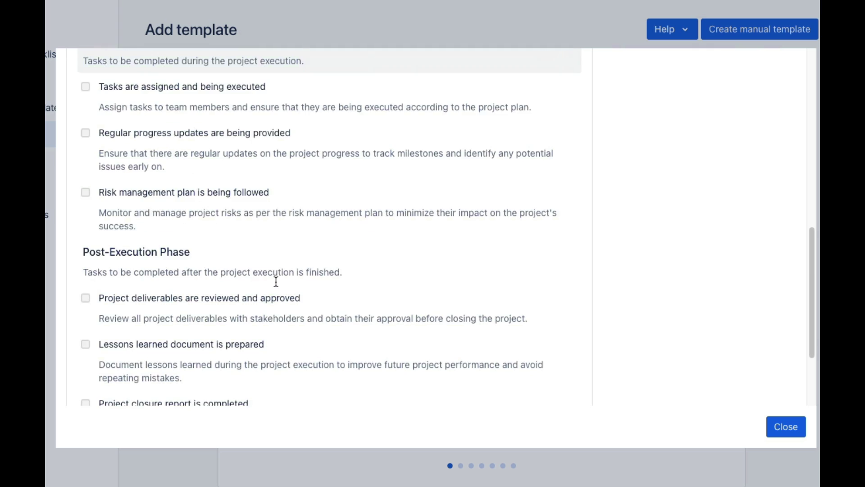
scroll(276, 282, "down", 2)
Close the Project Execution Checklist preview and finish adding the generated templates.
left_click(786, 427)
left_click(657, 195)
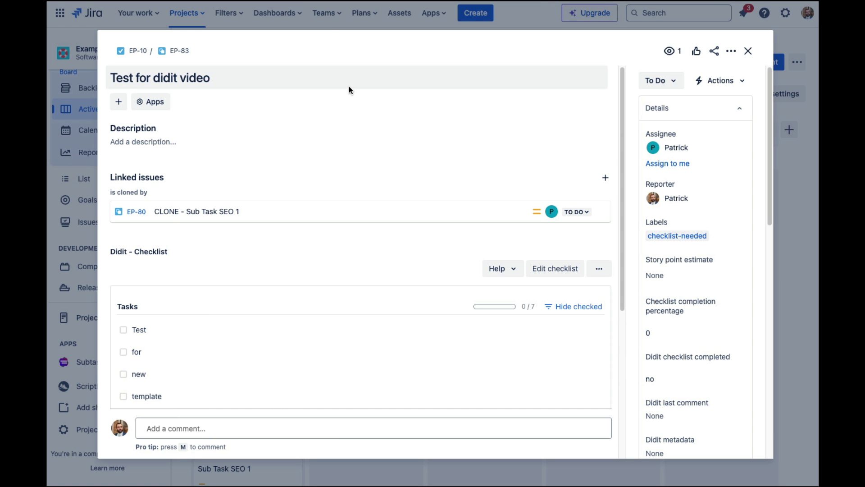
On issue EP-83, choose Create template from checklist for its seven-task checklist.
left_click(349, 86)
key("Escape")
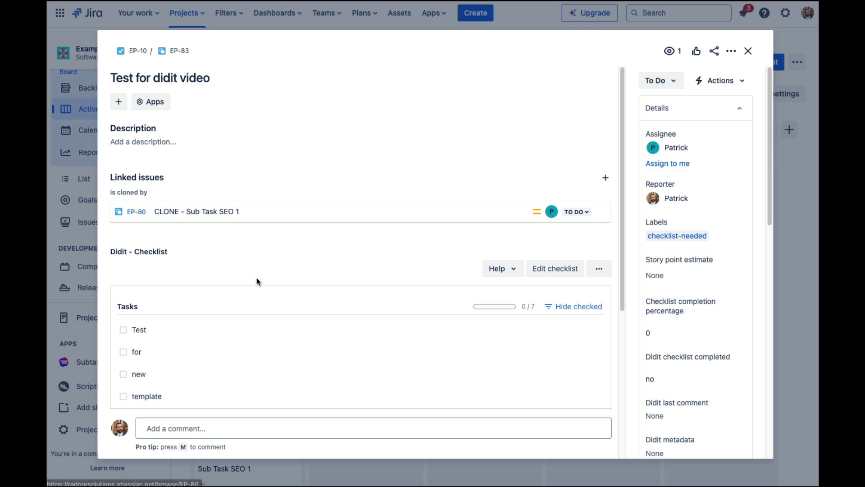
scroll(271, 289, "down", 3)
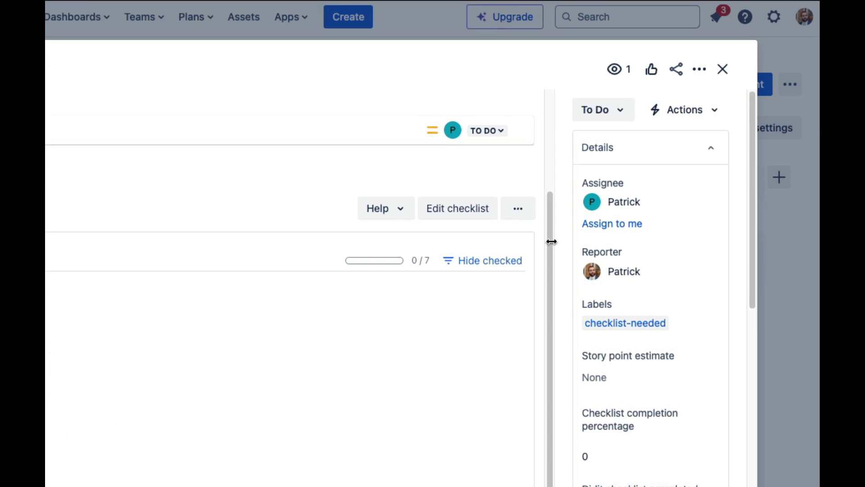
left_click(600, 153)
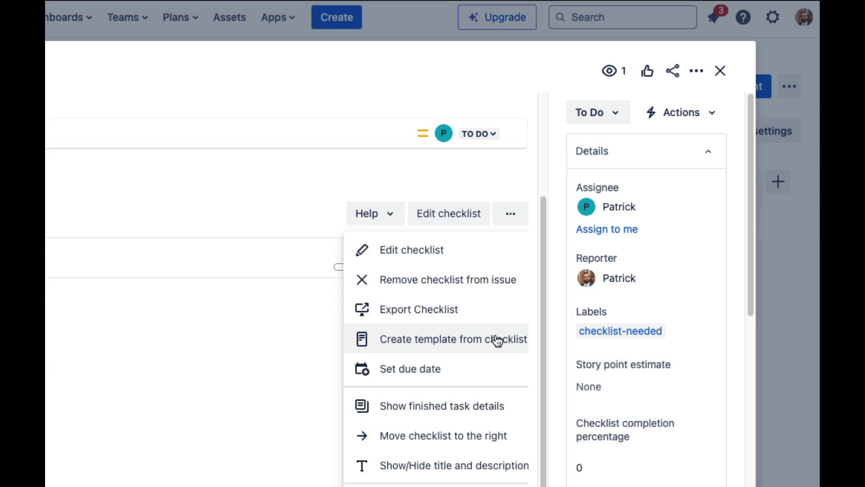
left_click(473, 363)
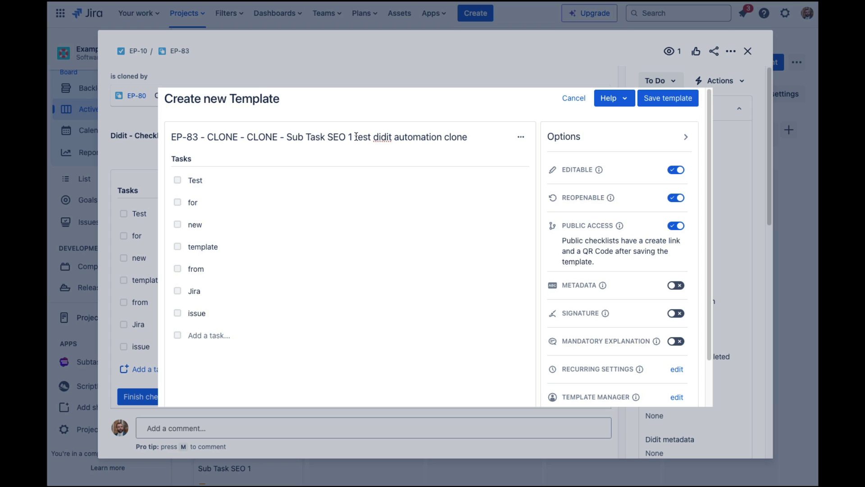
Delete the issue-key prefix so the name reads 'test didit automation clone', then save.
left_click_drag(356, 137, 167, 142)
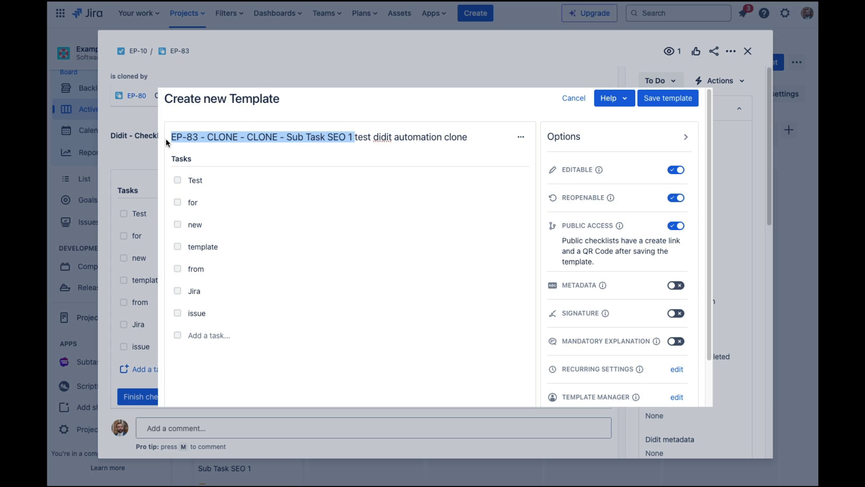
key("BackSpace")
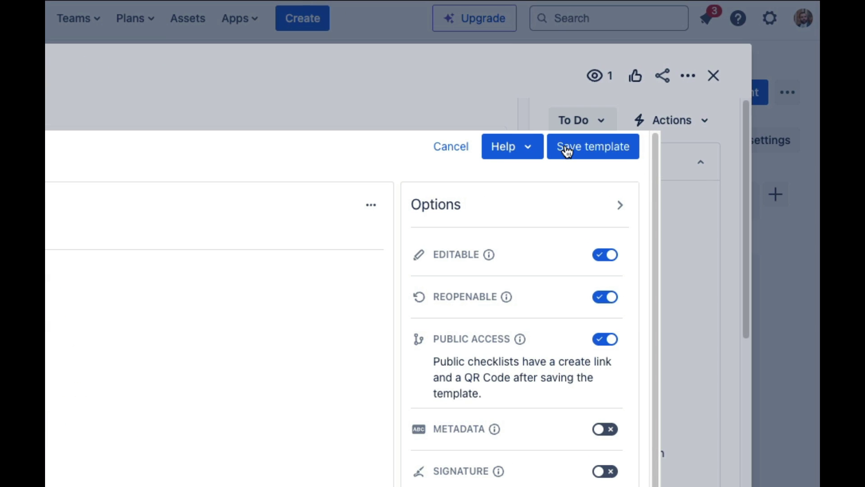
left_click(650, 98)
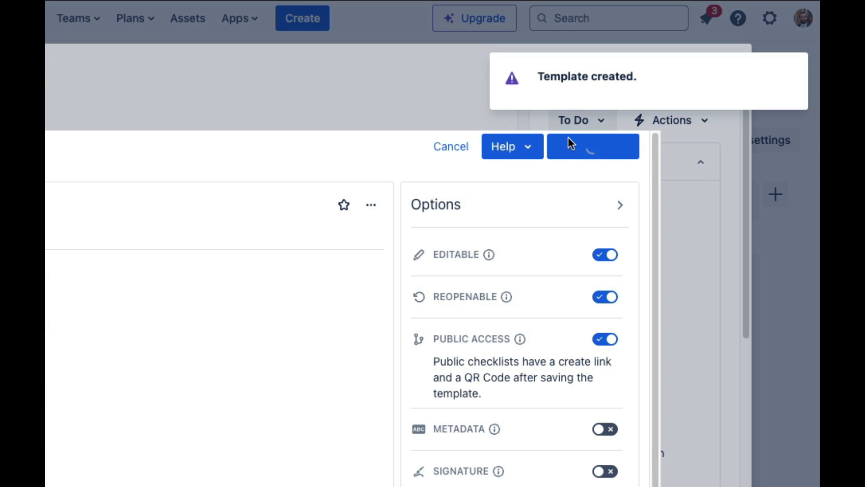